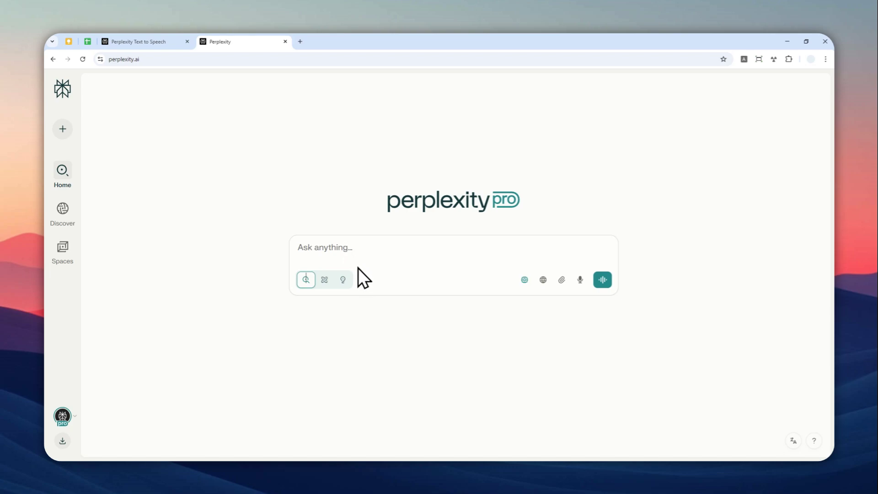
# - Launch Perplexity in BlueStacks, open 'Generate a short bedtime story' from the Library, and scroll to its end
pyautogui.click(175, 466)
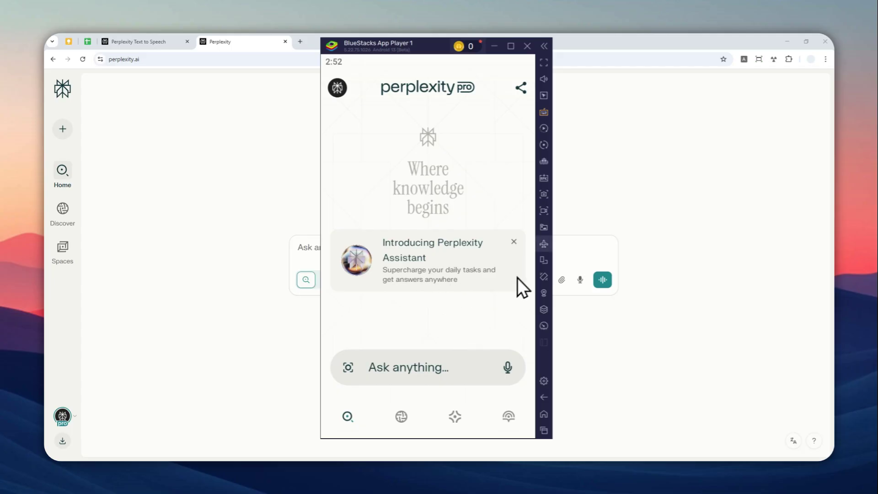
pyautogui.click(509, 416)
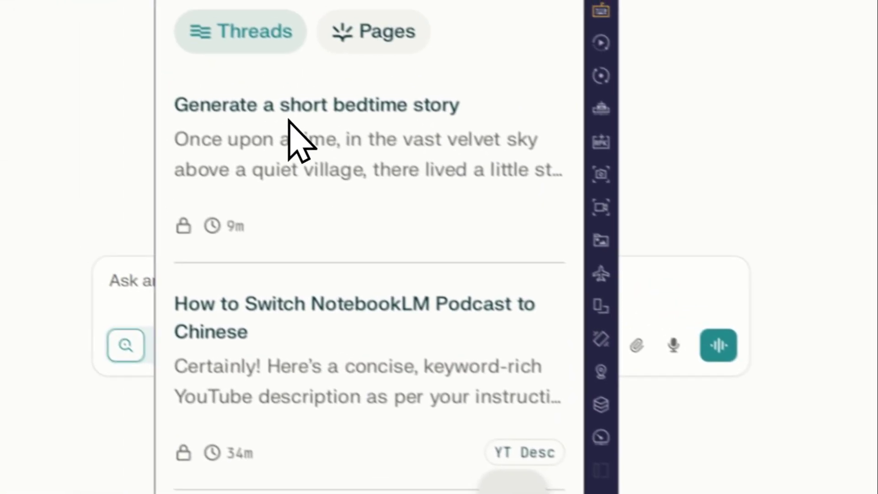
pyautogui.click(302, 135)
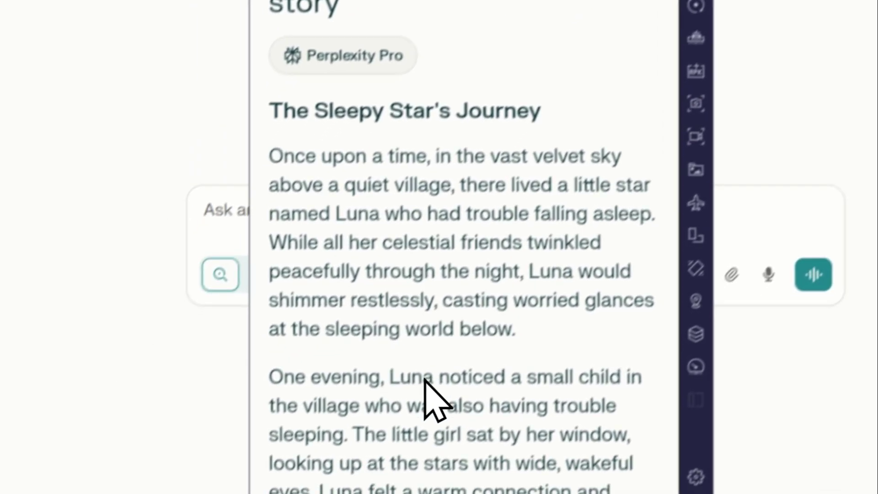
pyautogui.scroll(-5, 320, 254)
pyautogui.scroll(-10, 439, 118)
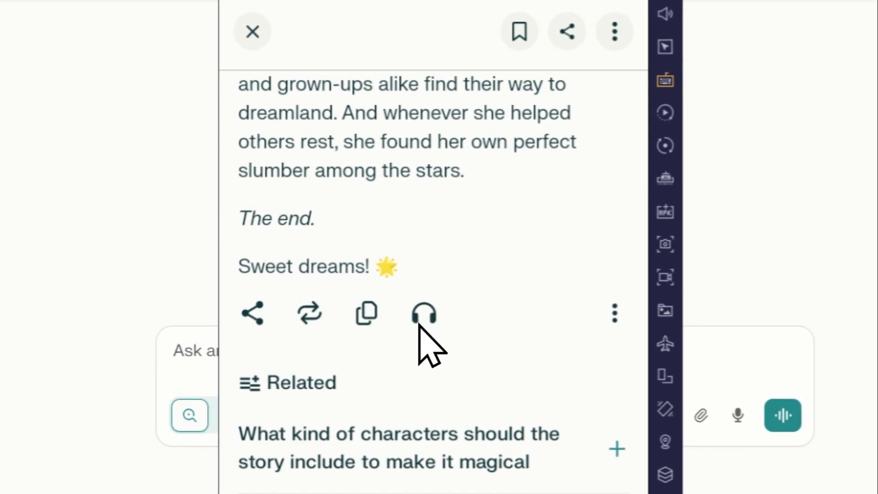
# - Play the bedtime story aloud with the headphones icon, stop it, and minimize BlueStacks
pyautogui.click(423, 313)
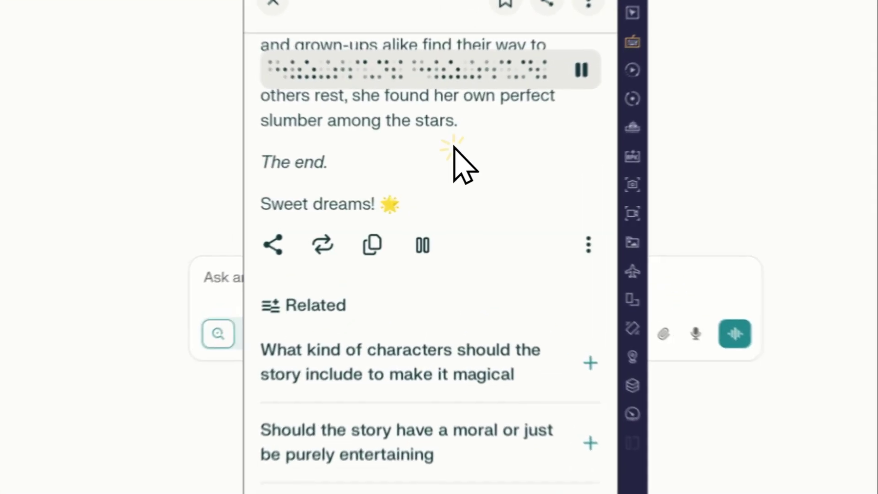
pyautogui.scroll(3, 419, 193)
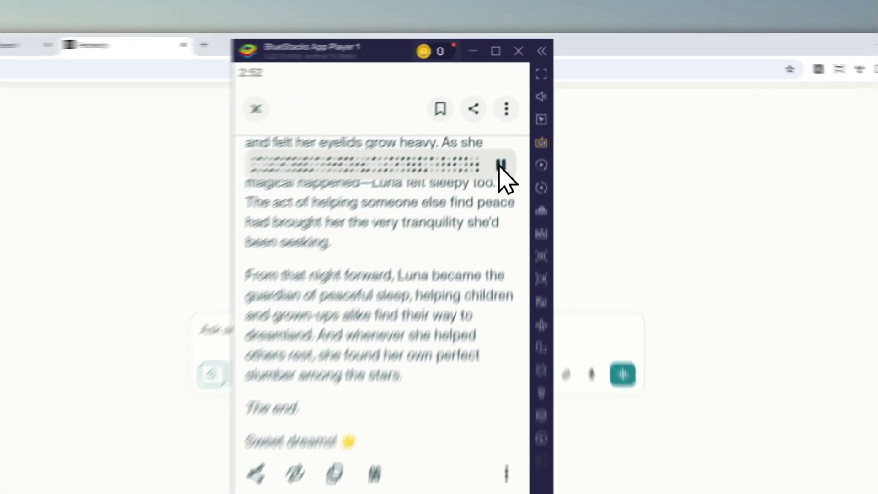
pyautogui.click(499, 166)
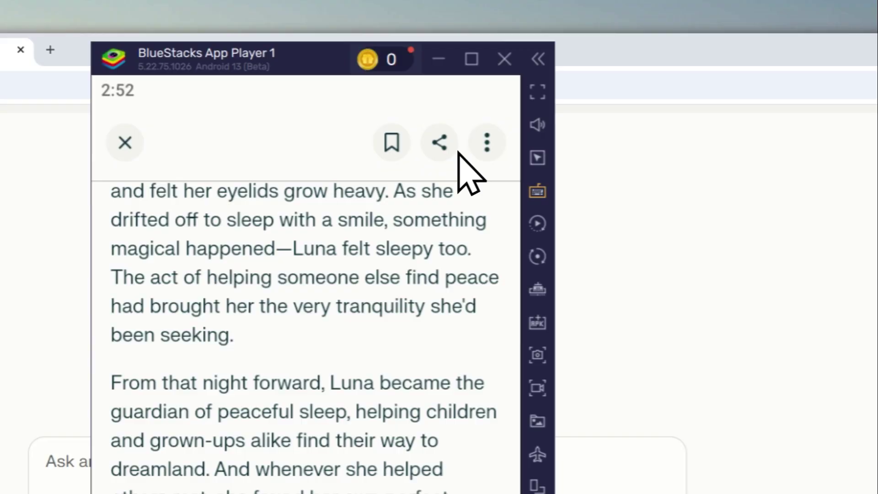
pyautogui.click(442, 73)
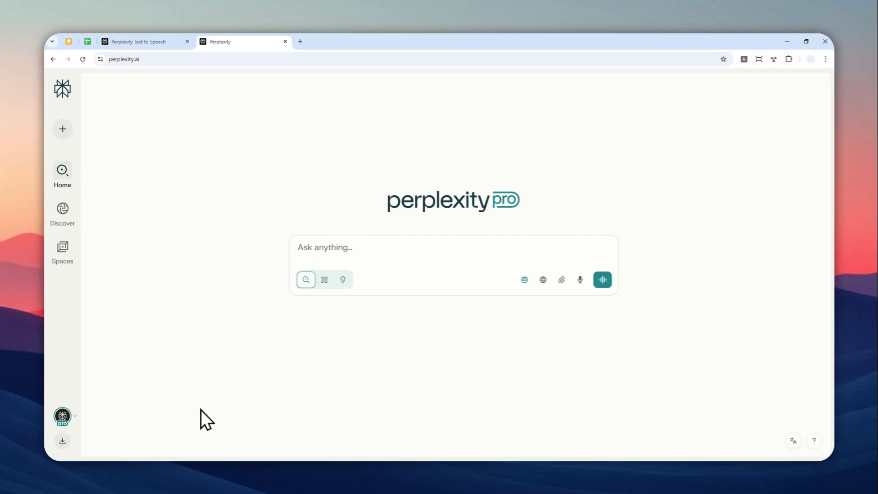
pyautogui.click(155, 465)
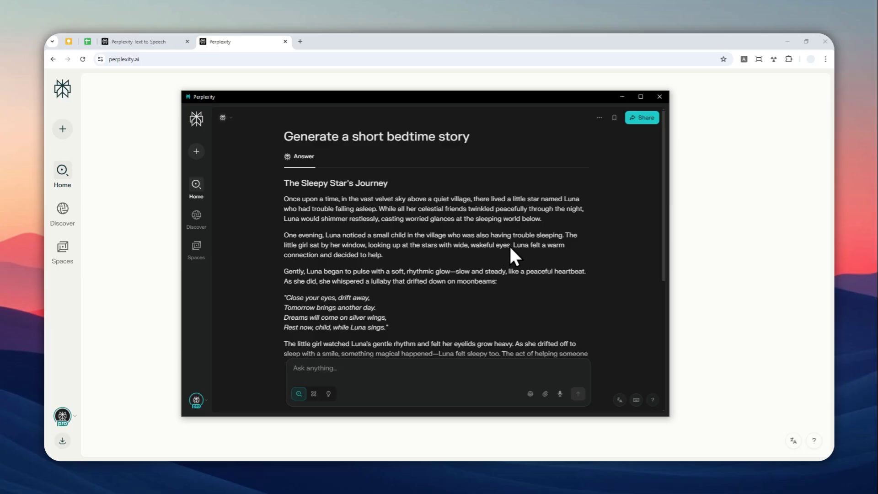
pyautogui.scroll(-4, 480, 240)
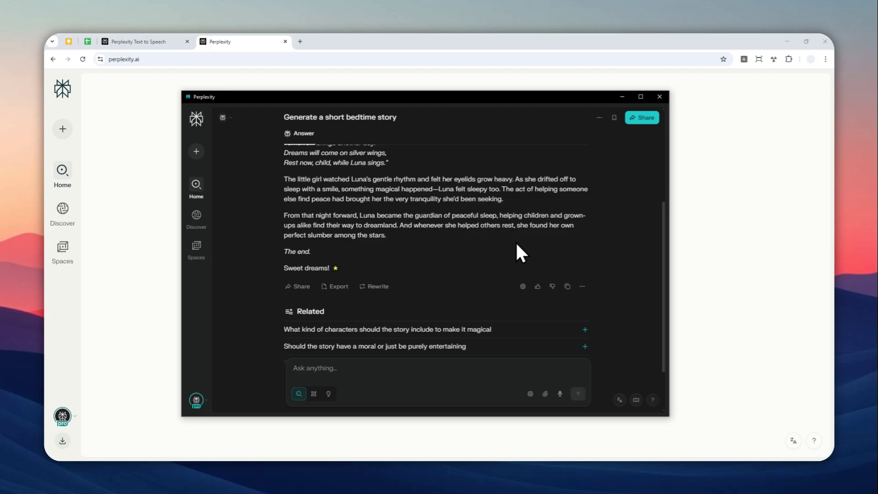
pyautogui.click(247, 42)
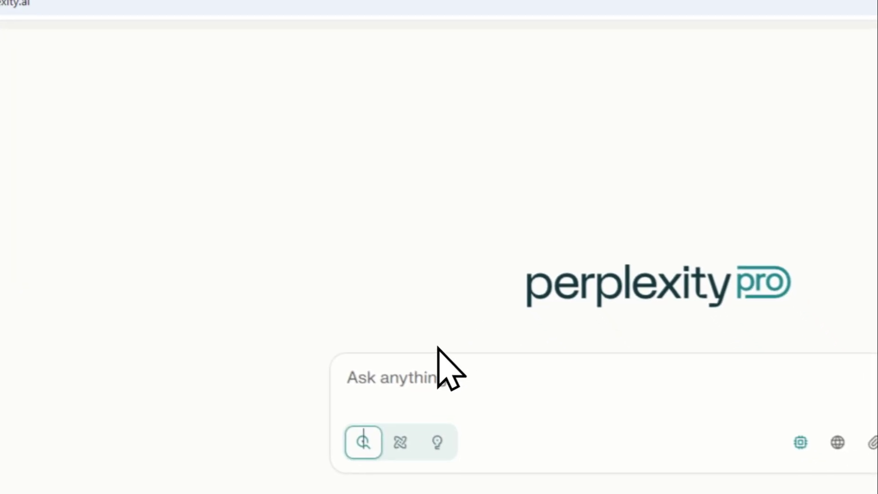
# - Open the Chrome Web Store in a new tab and search it for 'Complexity'
pyautogui.click(329, 41)
pyautogui.write('chrome')
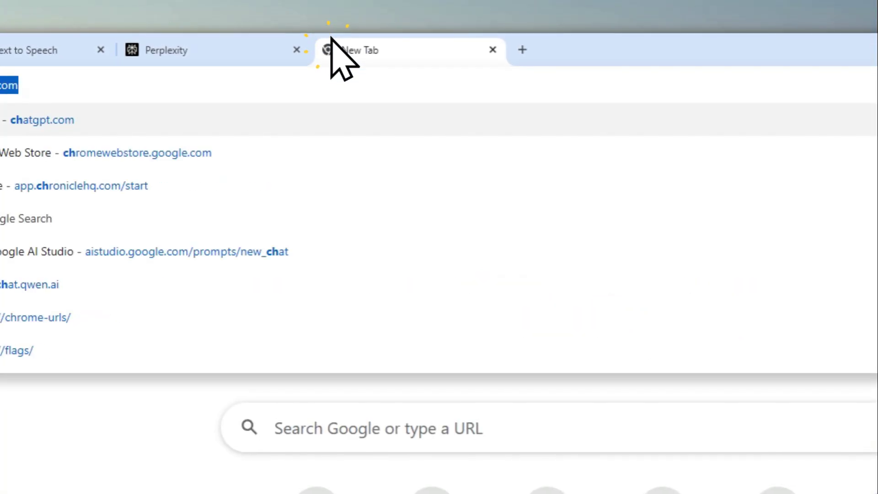
pyautogui.press('Return')
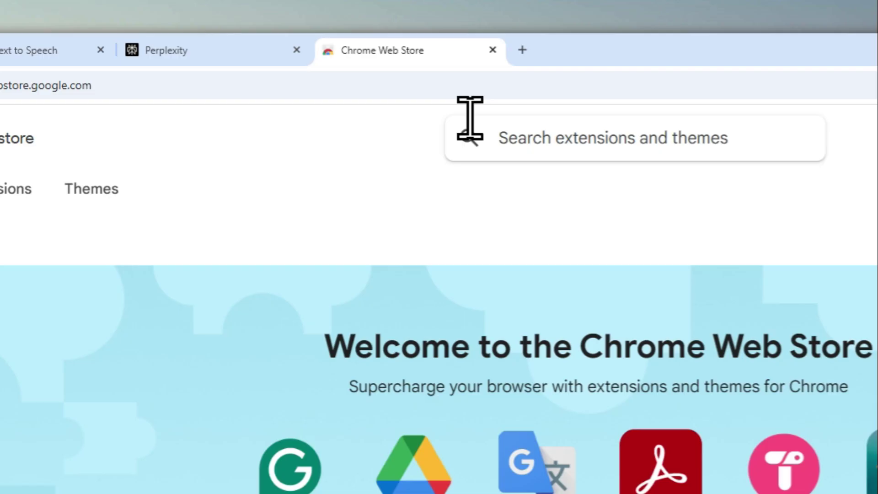
pyautogui.click(547, 131)
pyautogui.write('Compl')
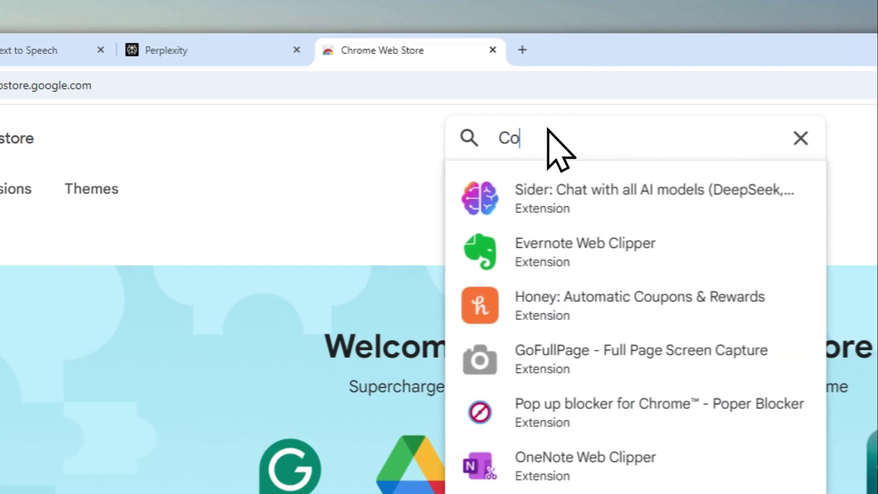
pyautogui.write('exity')
pyautogui.press('Return')
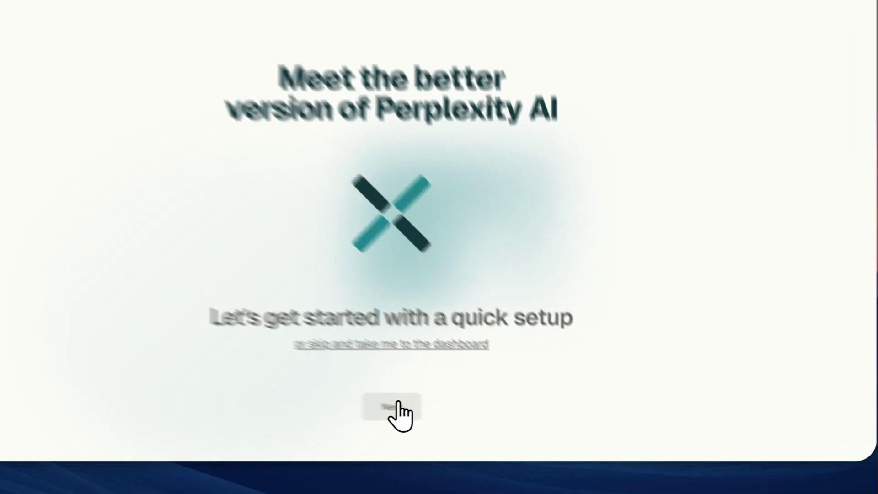
# - Step through every Complexity onboarding screen to Setup Complete and continue to the dashboard
pyautogui.click(439, 416)
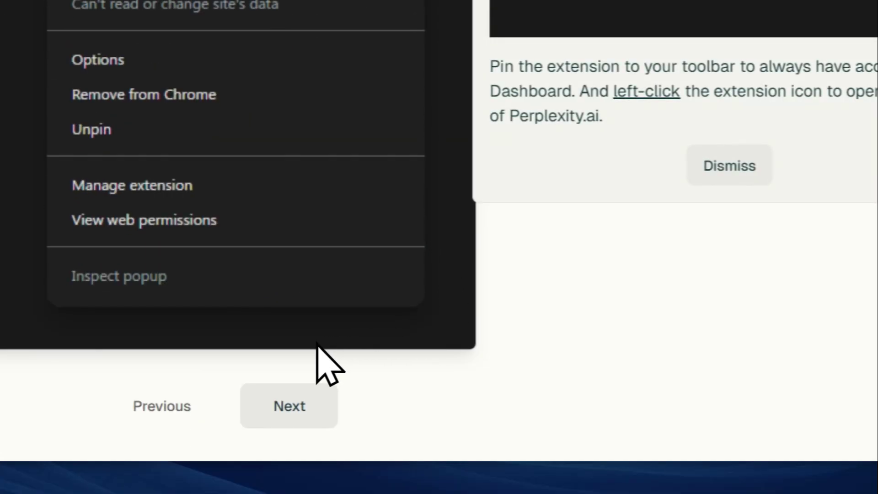
pyautogui.click(821, 219)
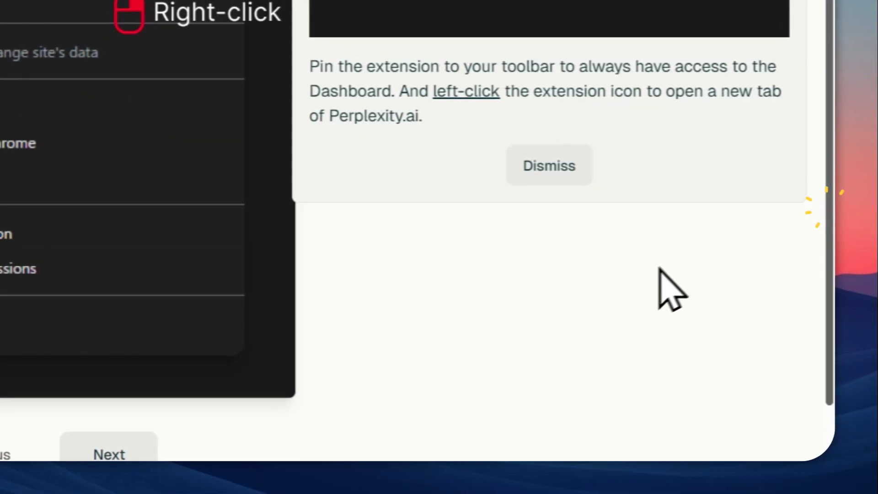
pyautogui.click(166, 405)
pyautogui.click(302, 333)
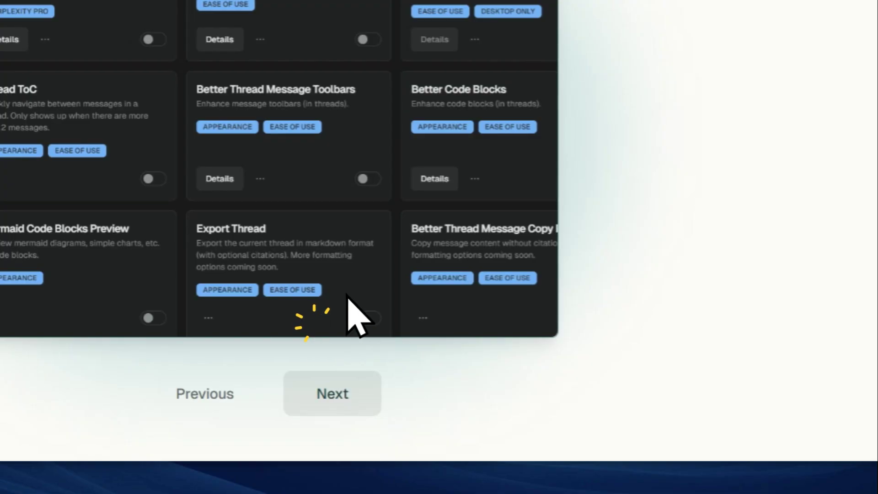
pyautogui.click(327, 384)
pyautogui.click(473, 392)
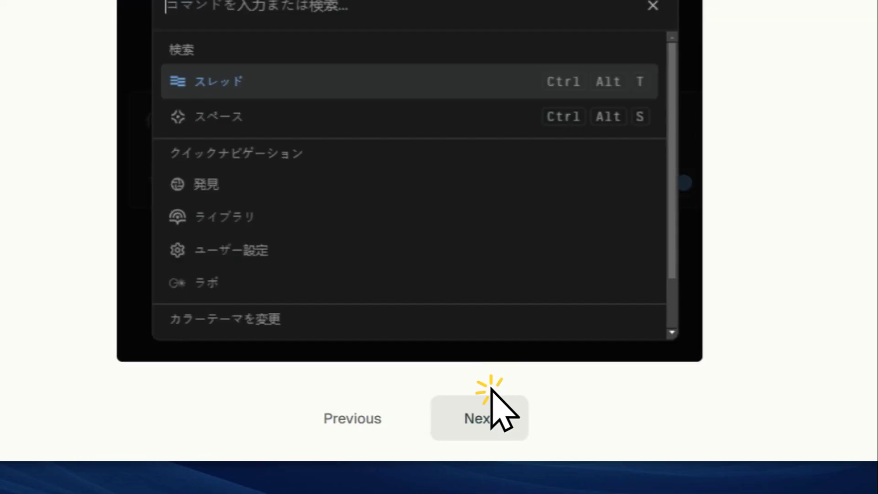
pyautogui.click(476, 413)
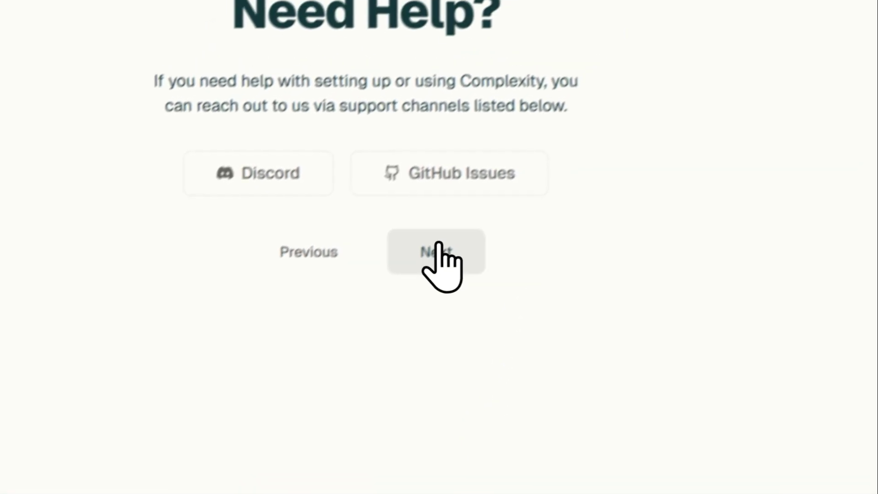
pyautogui.click(486, 199)
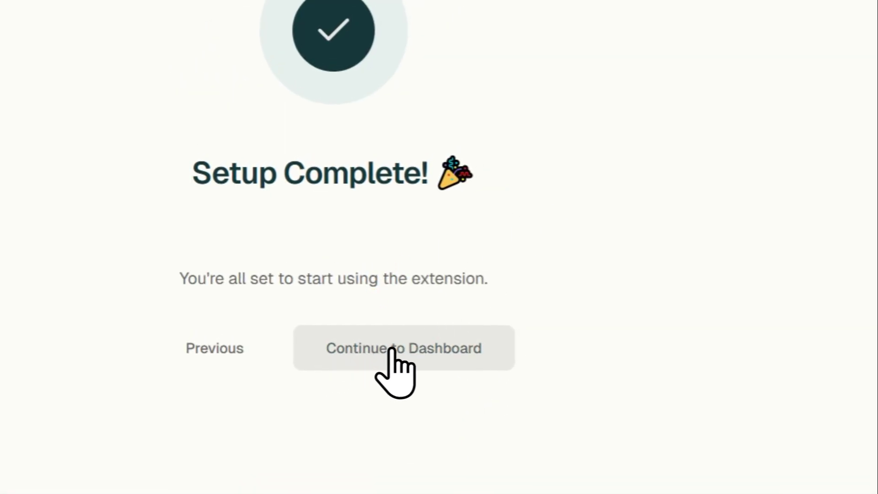
pyautogui.click(458, 355)
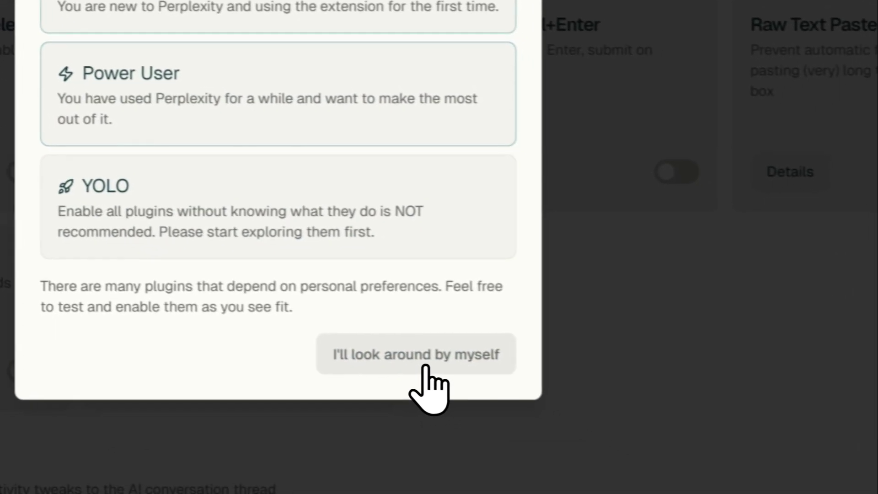
# - Skip the plugin presets and switch on Text-to-Speech under Thread Utilities
pyautogui.click(462, 382)
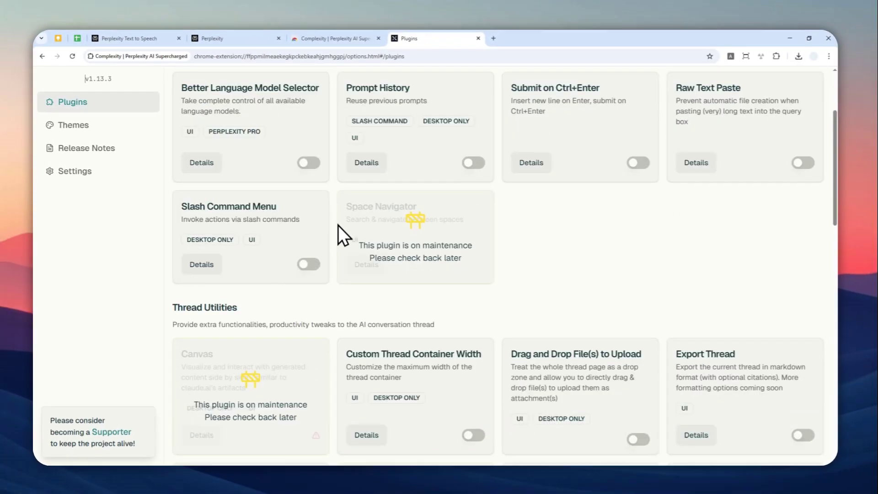
pyautogui.scroll(-2, 366, 231)
pyautogui.scroll(-5, 506, 211)
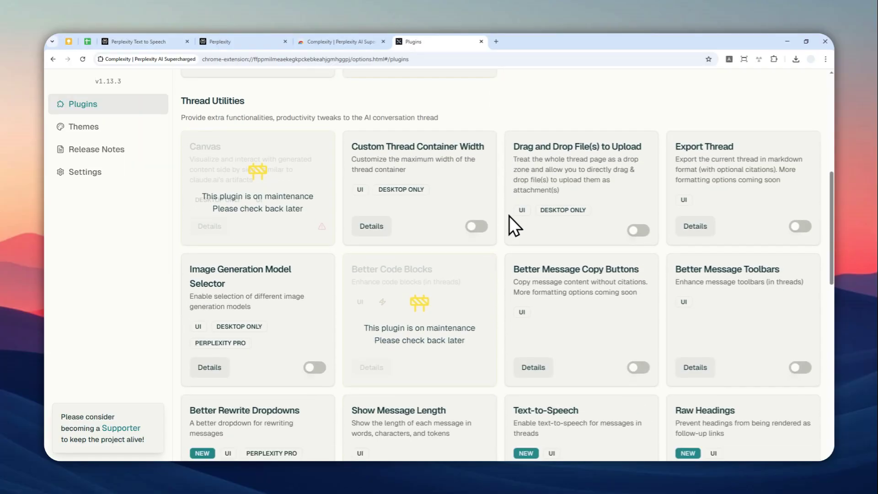
pyautogui.scroll(-1, 510, 227)
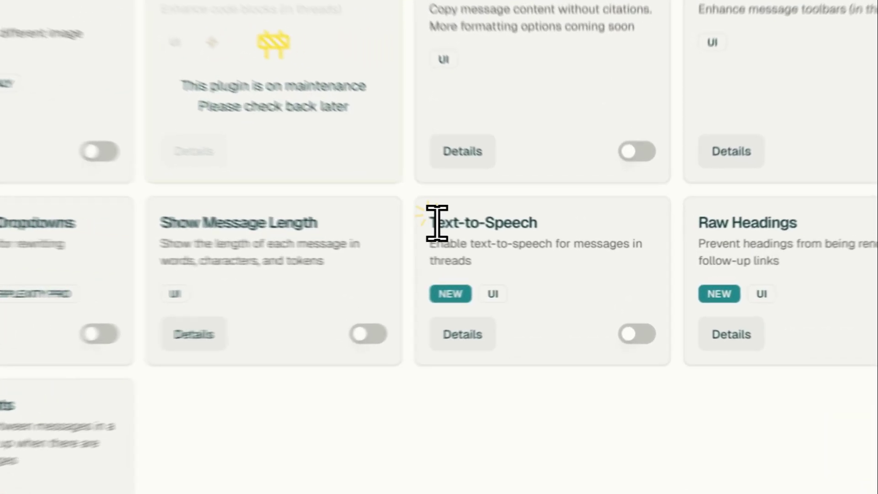
pyautogui.moveTo(514, 242); pyautogui.dragTo(601, 240)
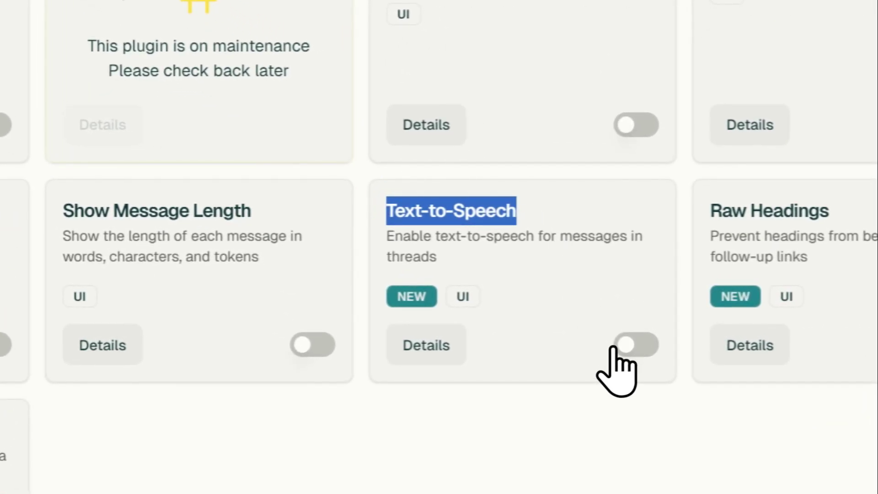
pyautogui.click(630, 348)
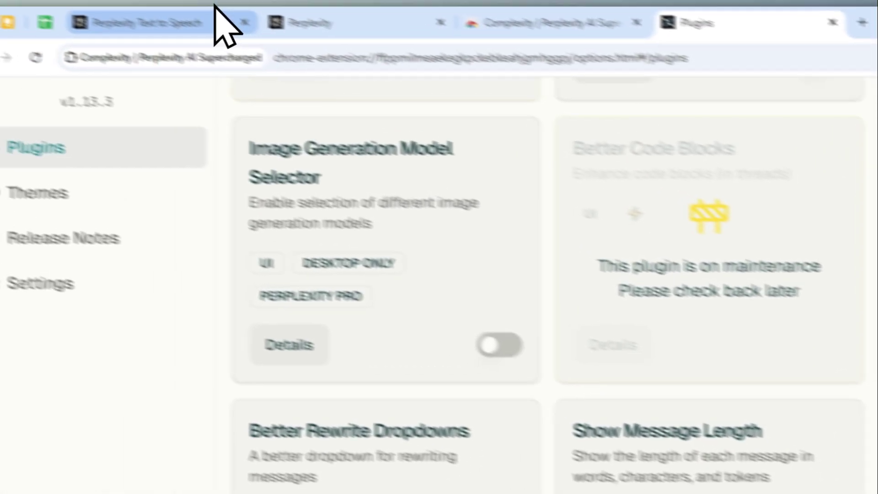
# - Reload both the Perplexity Text to Speech tab and the other Perplexity tab
pyautogui.click(210, 23)
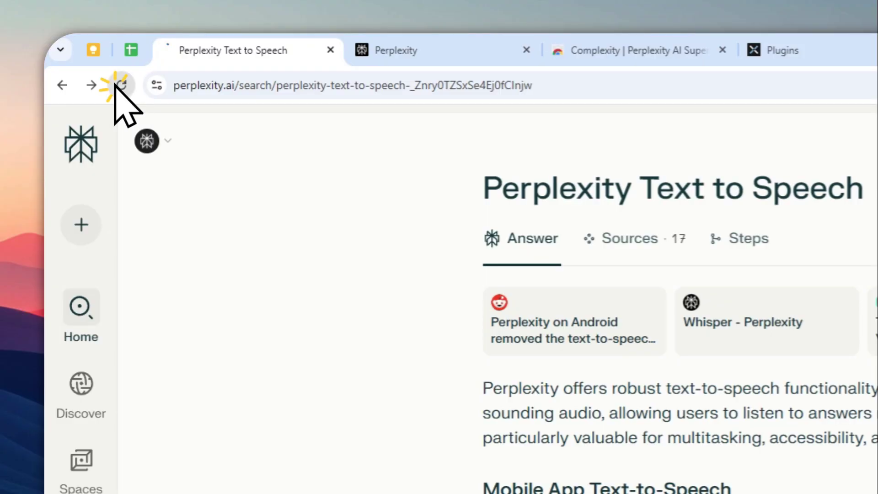
pyautogui.click(121, 86)
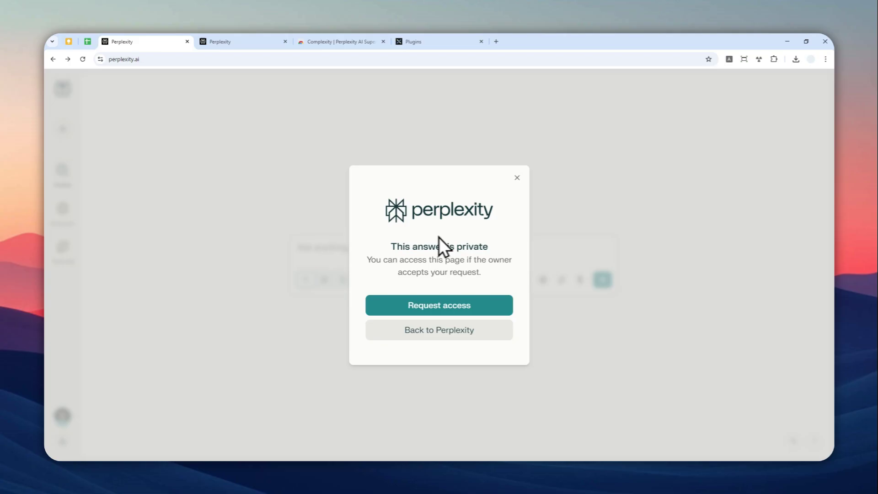
pyautogui.click(259, 41)
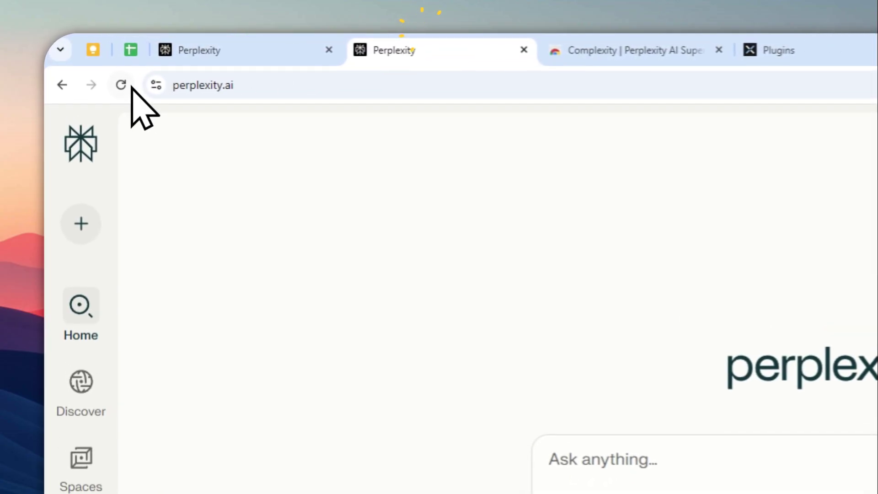
pyautogui.click(121, 85)
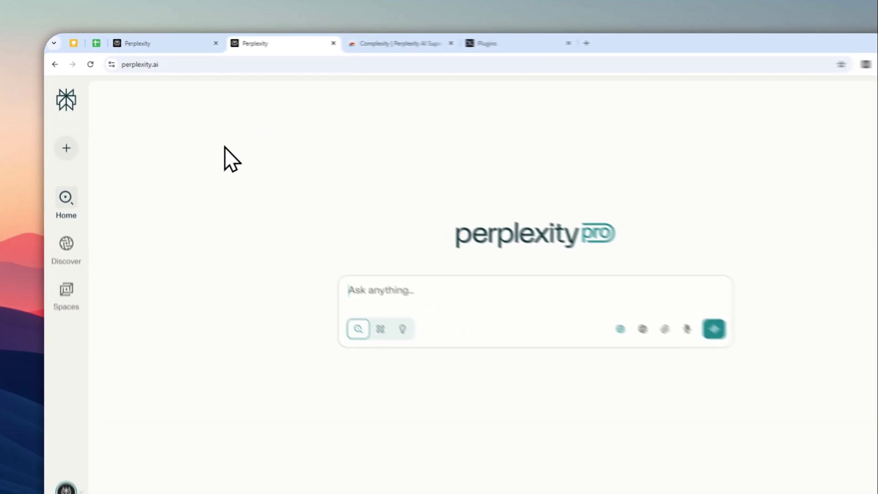
pyautogui.moveTo(72, 201)
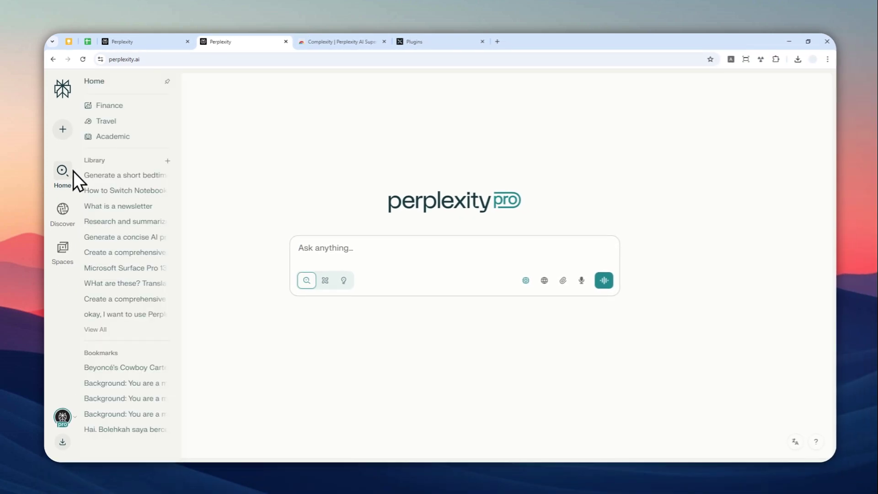
# - Open 'Generate a short bedtime story', play its answer with Speak aloud, then stop it
pyautogui.click(123, 175)
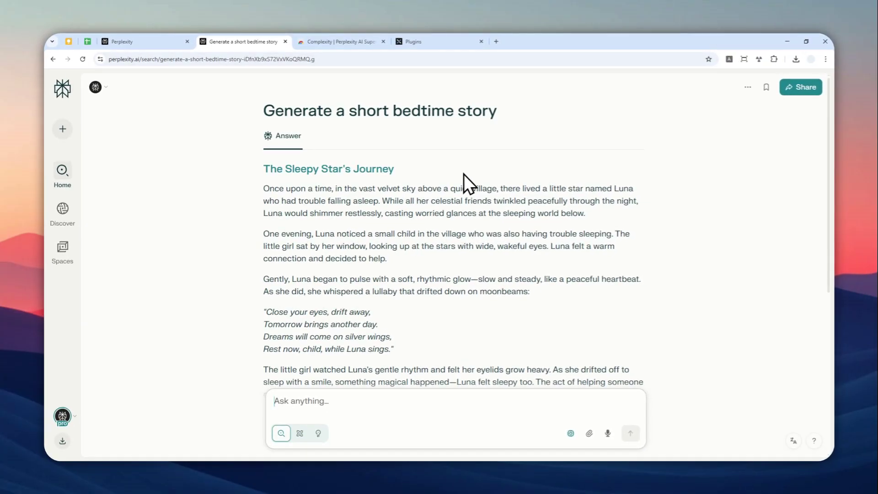
pyautogui.scroll(-7, 572, 183)
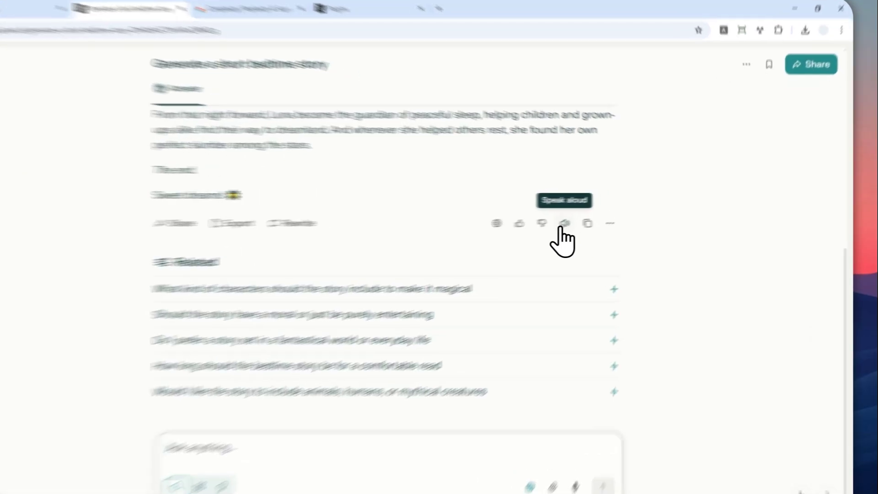
pyautogui.click(597, 218)
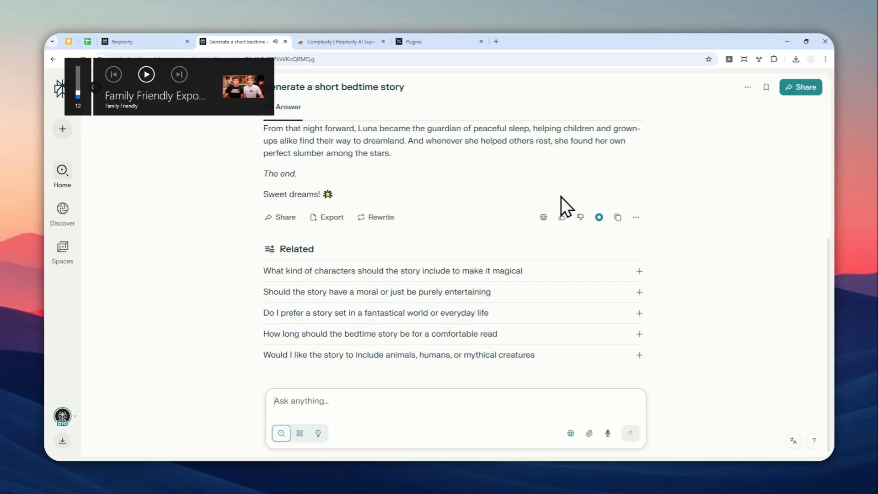
pyautogui.scroll(6, 498, 213)
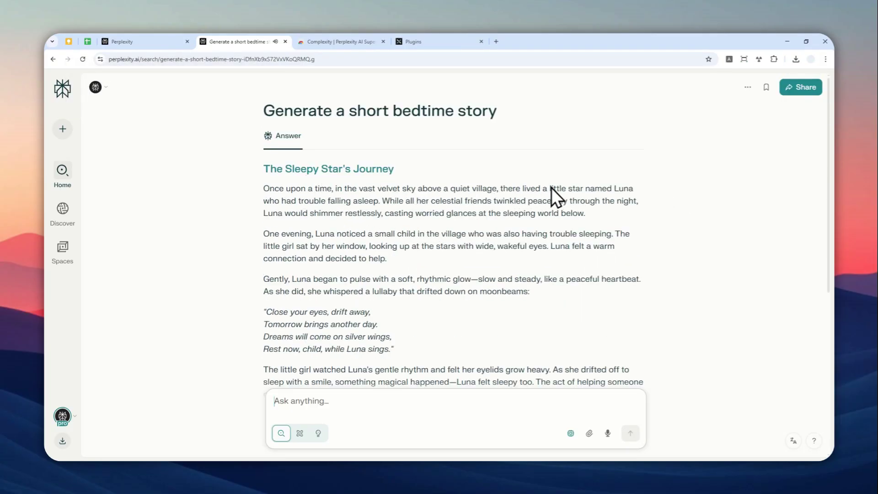
pyautogui.scroll(-5, 593, 208)
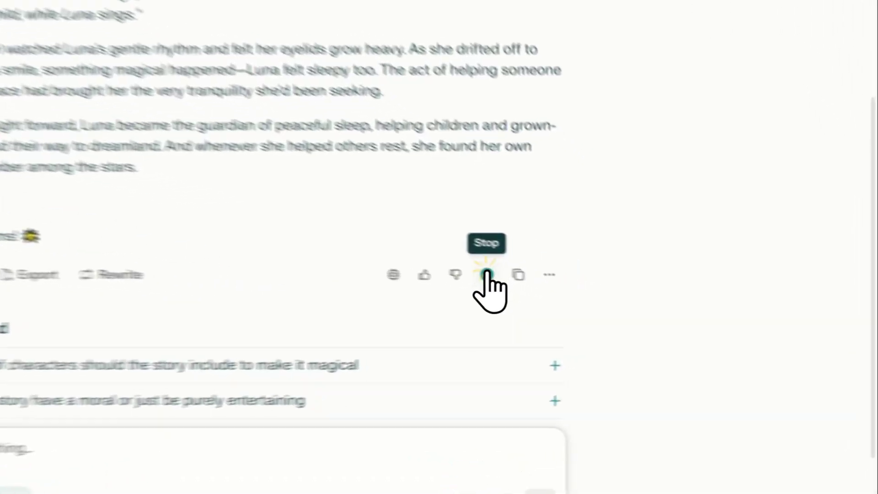
pyautogui.click(597, 297)
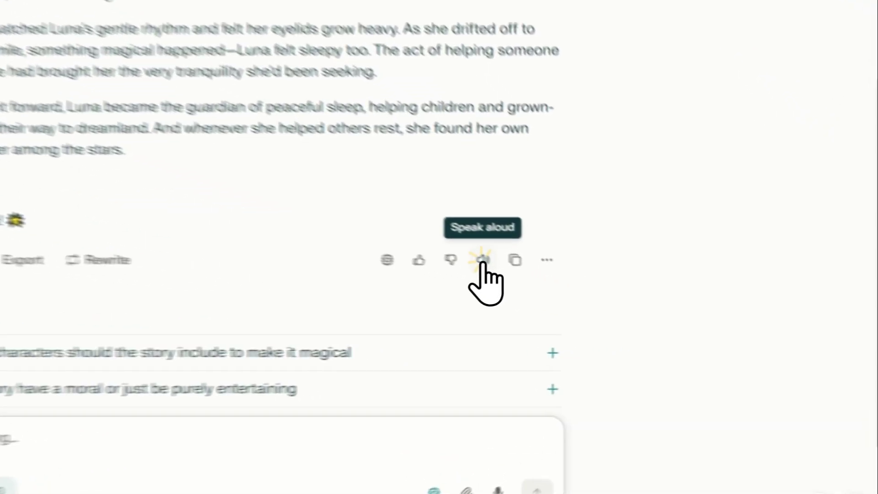
# - Replay the bedtime story aloud in the Kate voice, then stop the playback
pyautogui.click(598, 298)
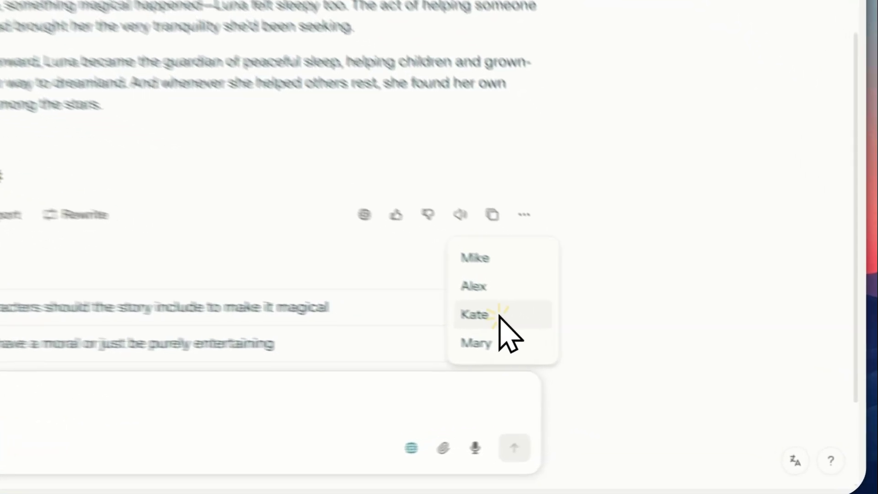
pyautogui.click(622, 359)
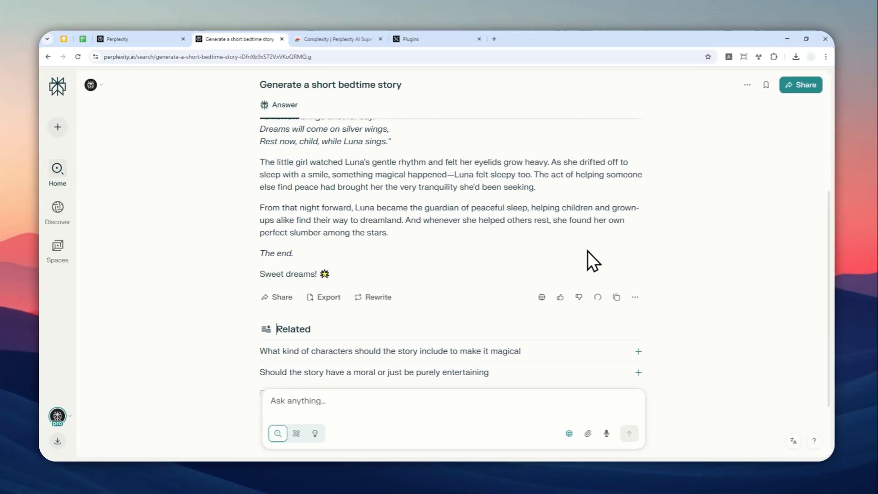
pyautogui.scroll(5, 549, 249)
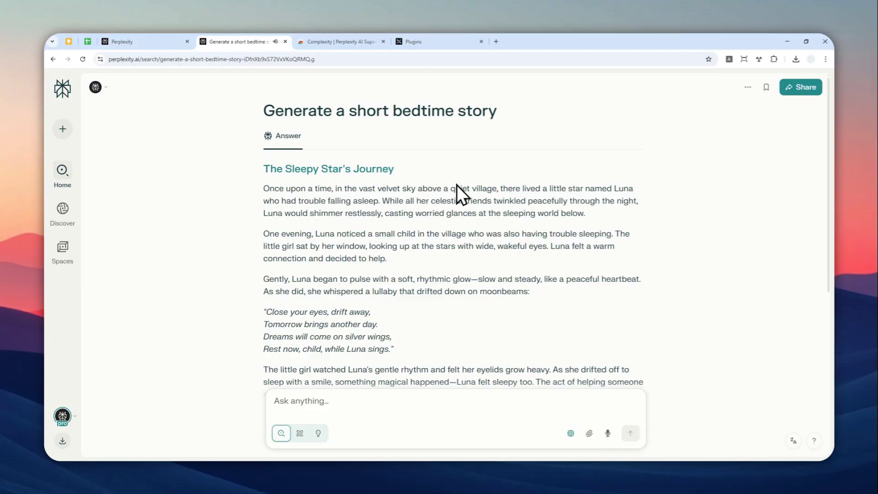
pyautogui.scroll(-5, 526, 192)
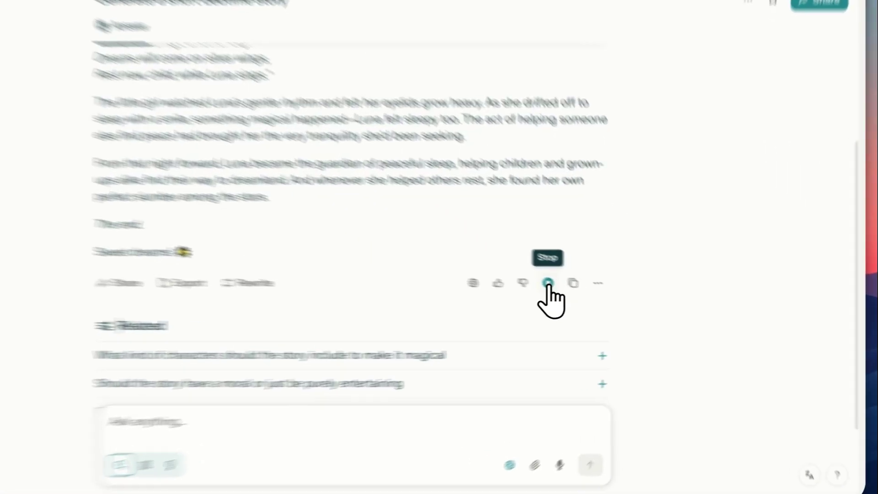
pyautogui.click(599, 298)
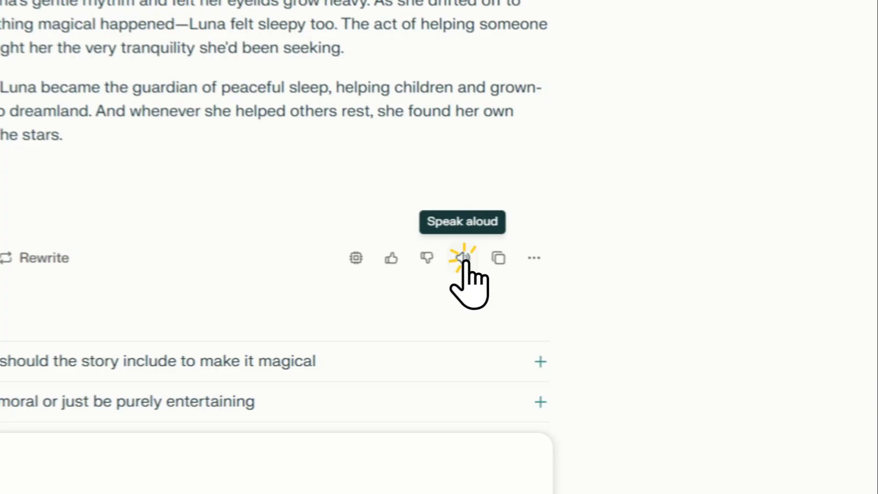
pyautogui.scroll(10, 401, 220)
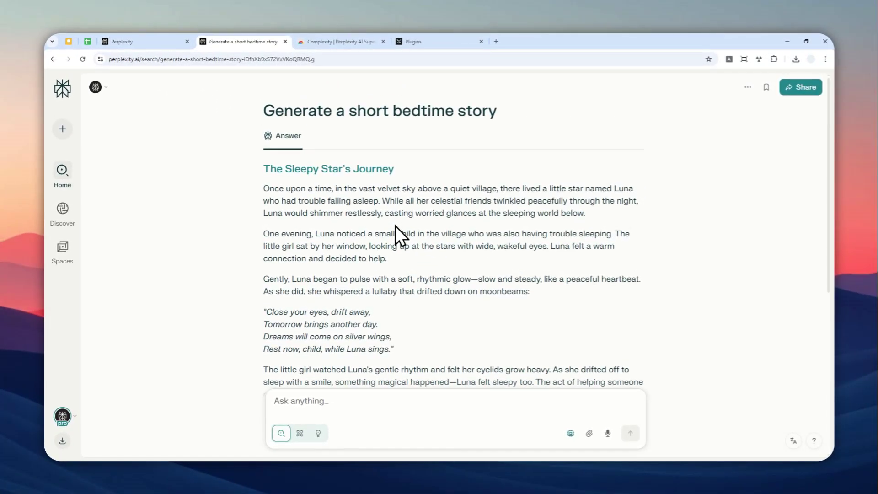
pyautogui.click(179, 457)
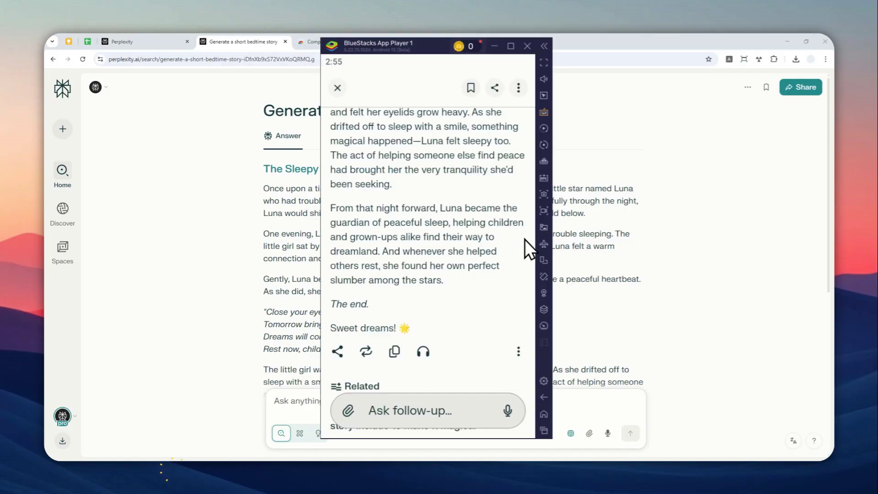